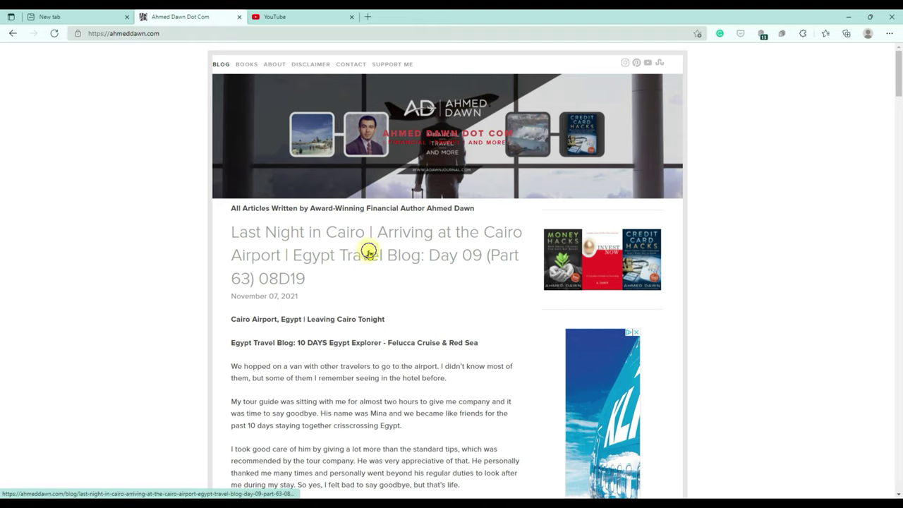
Step: Bring up the link options for the 'Last Night in Cairo' article on the blog homepage
right_click(368, 254)
Step: Open the 'Last Night in Cairo' post in a new tab
click(410, 262)
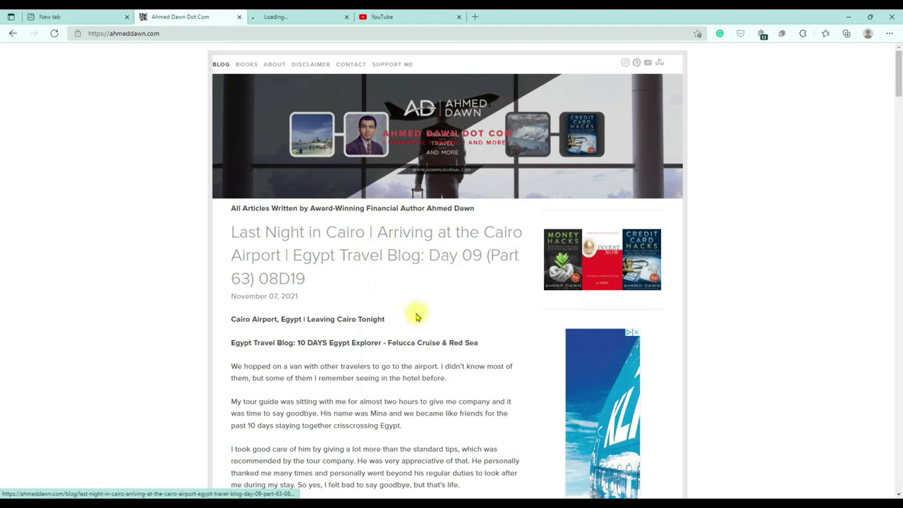
scroll(430, 363, down, 10)
scroll(437, 366, down, 3)
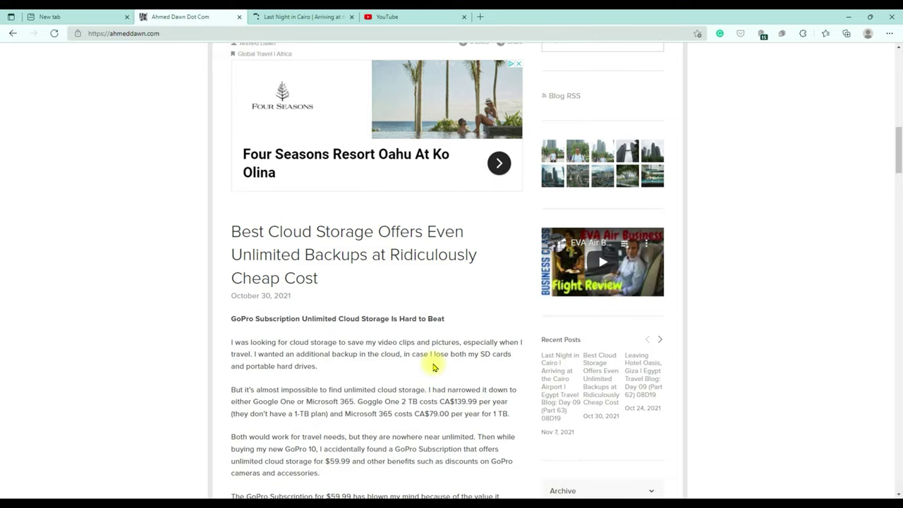
scroll(184, 177, up, 2)
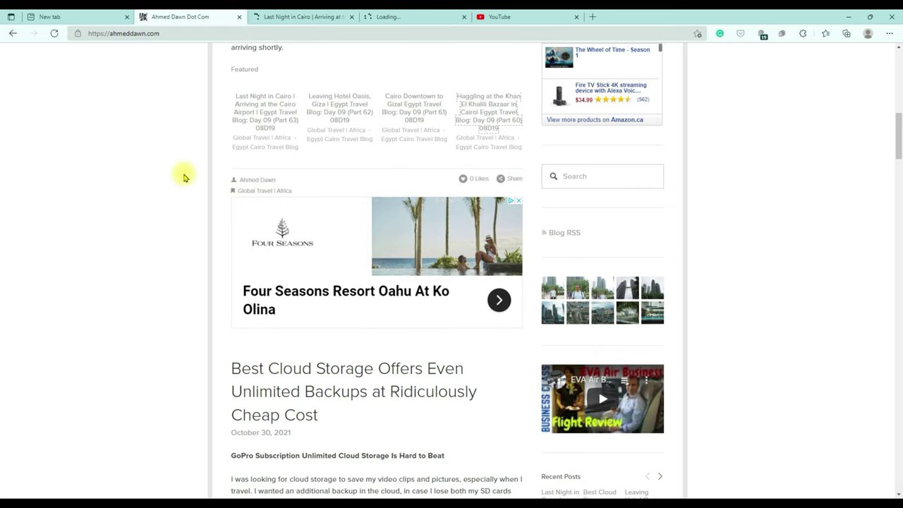
Step: Look through the Cairo and Khan El Khalili article tabs, then return to the blog homepage
key(ctrl+Tab)
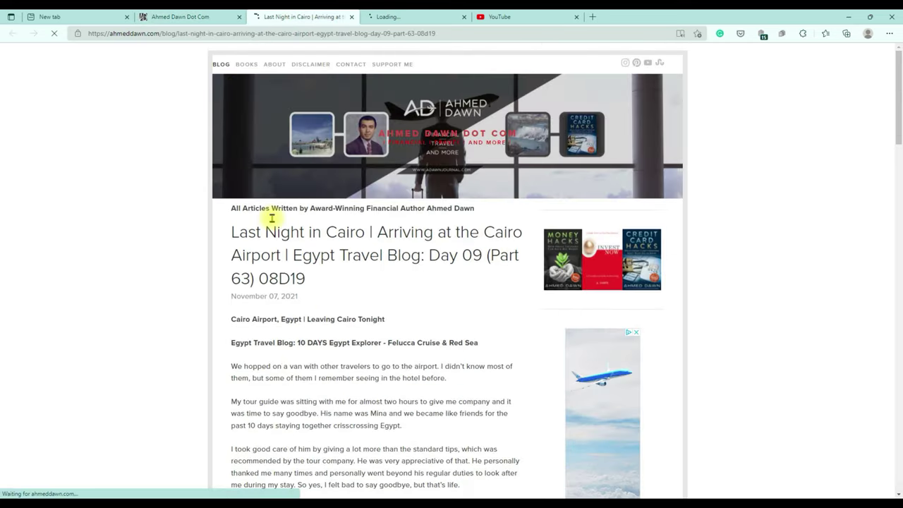
click(392, 17)
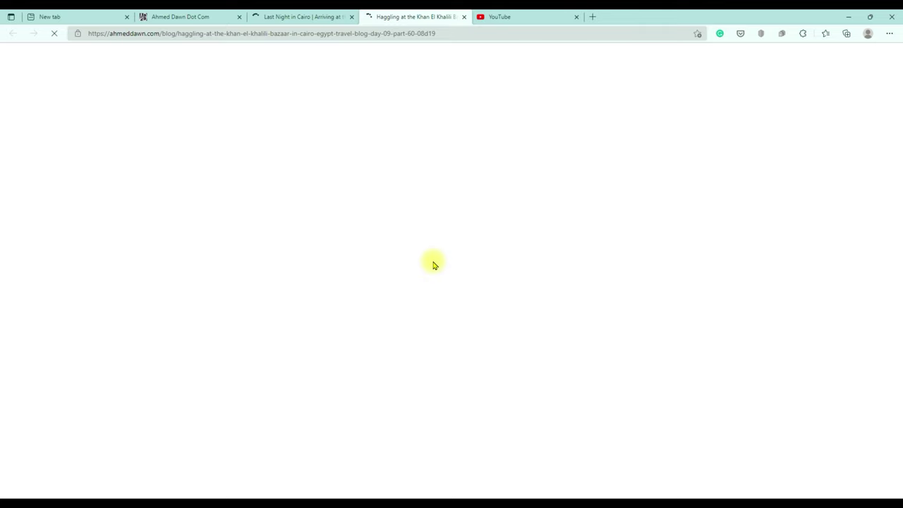
click(192, 18)
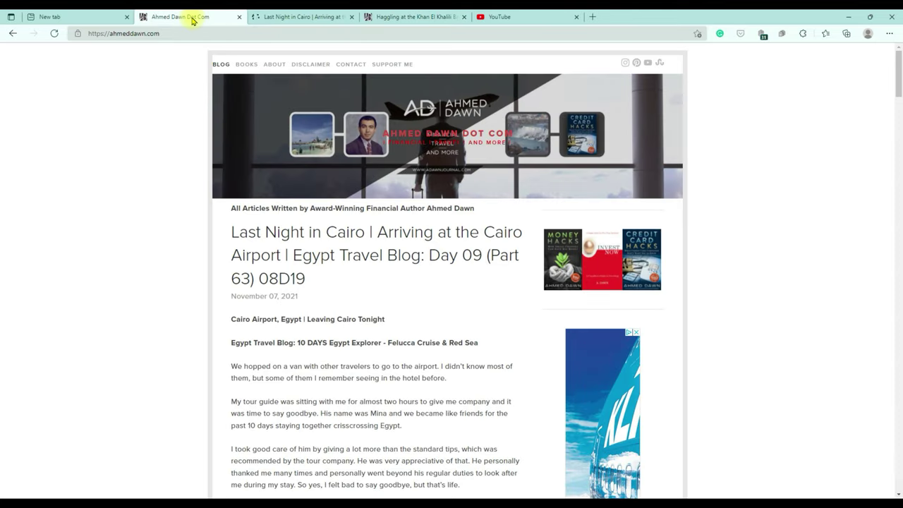
Step: Put the blog homepage tab into a new blue 'Egypt Travel' group and add a blank tab to it
right_click(192, 20)
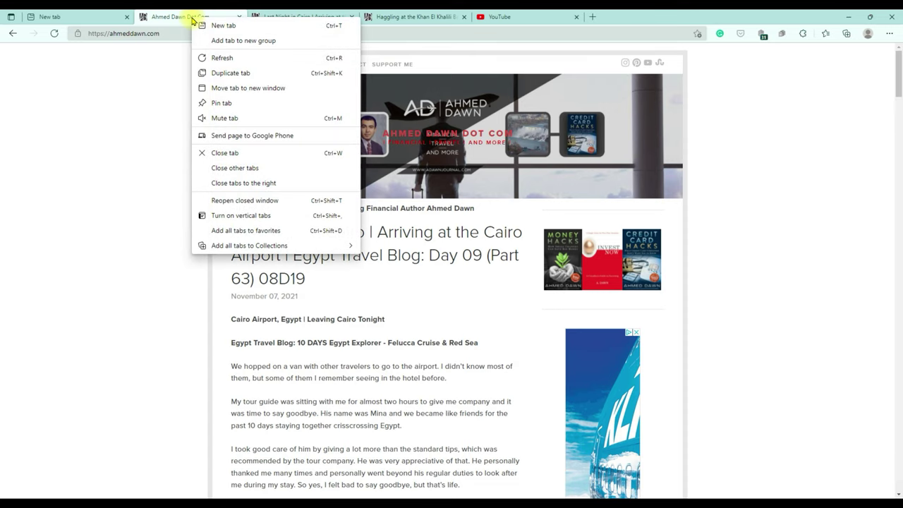
click(246, 40)
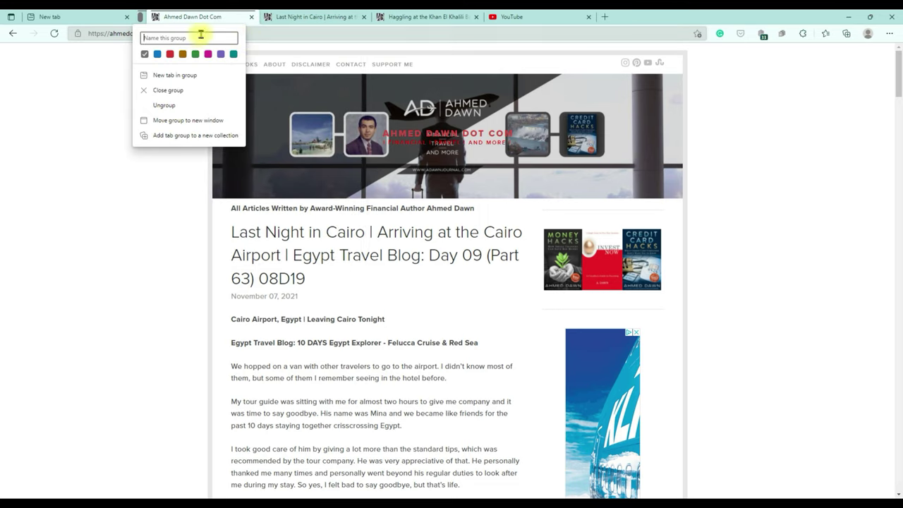
text(Eg)
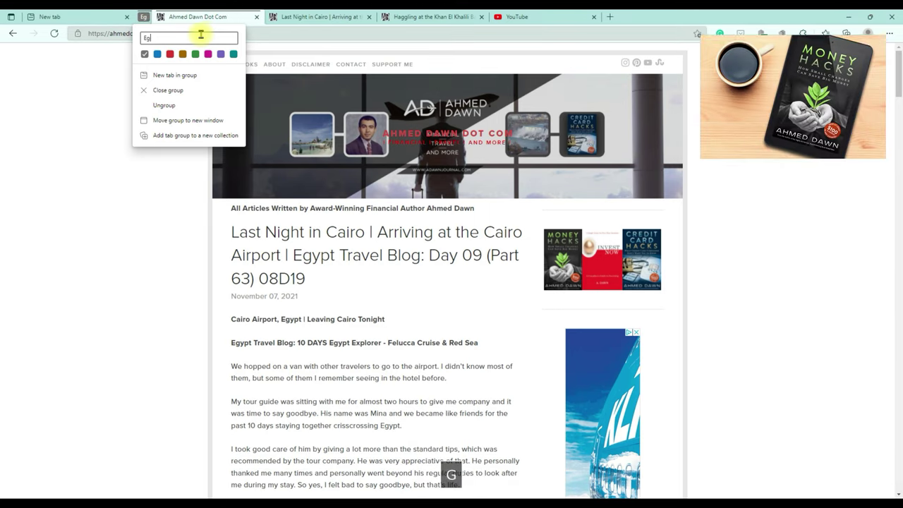
text(ypt )
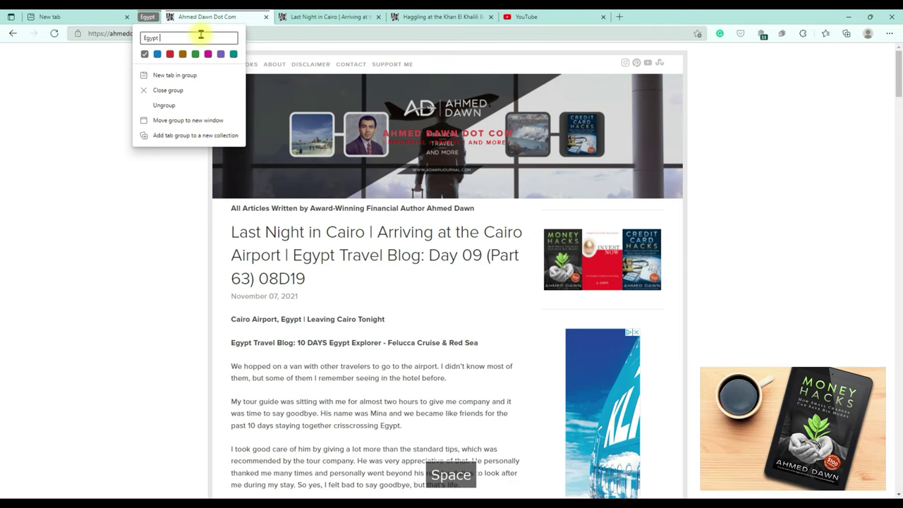
text(Travel)
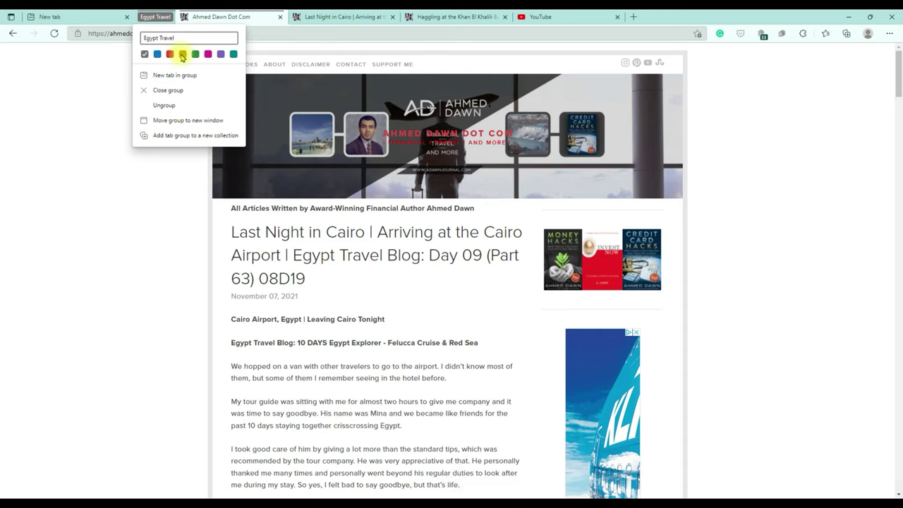
click(157, 55)
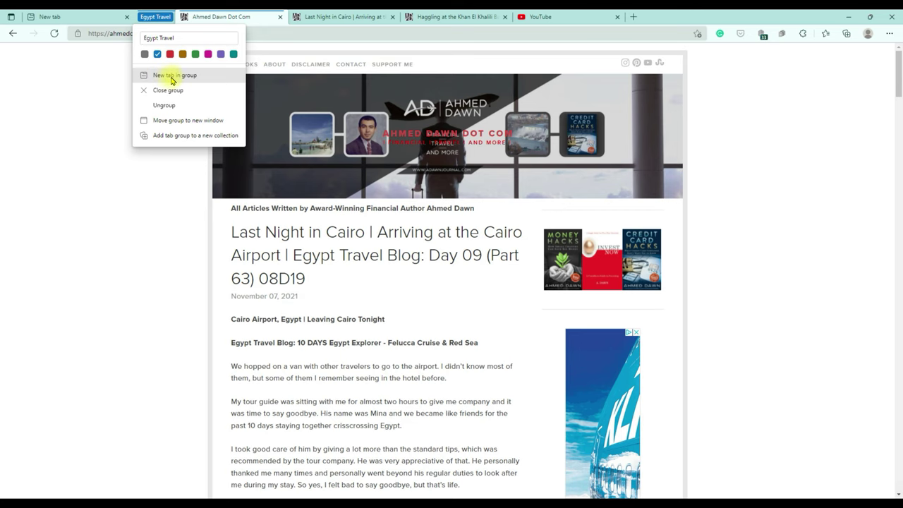
click(176, 77)
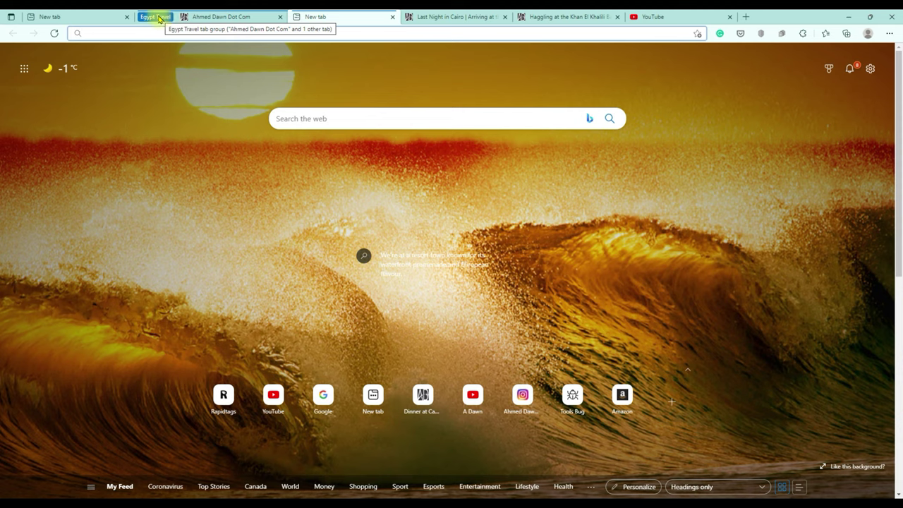
Step: Move the Cairo airport tab and then the Khan El Khalili bazaar tab into Egypt Travel
click(450, 20)
right_click(452, 20)
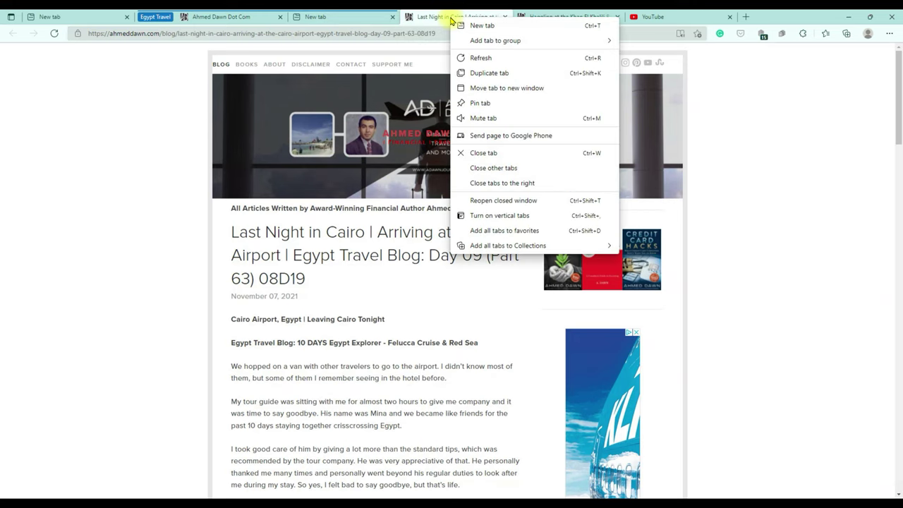
mouse_move(487, 40)
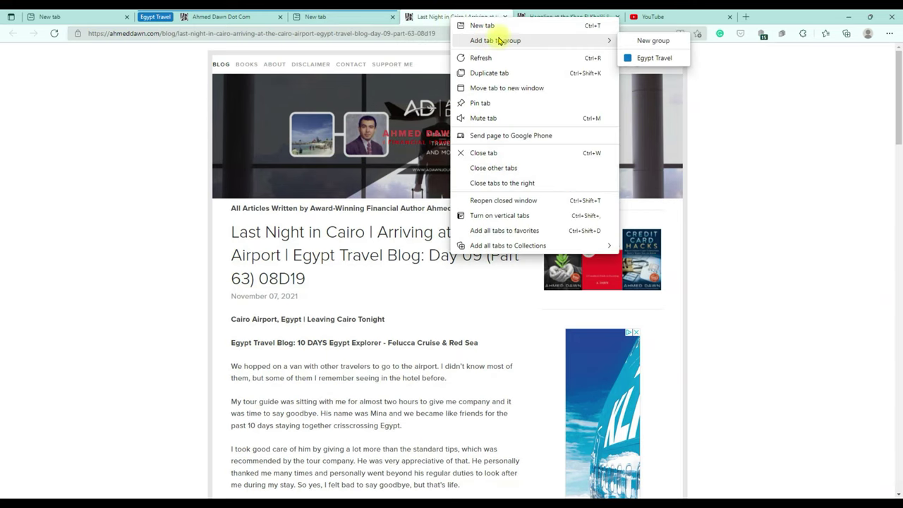
click(655, 59)
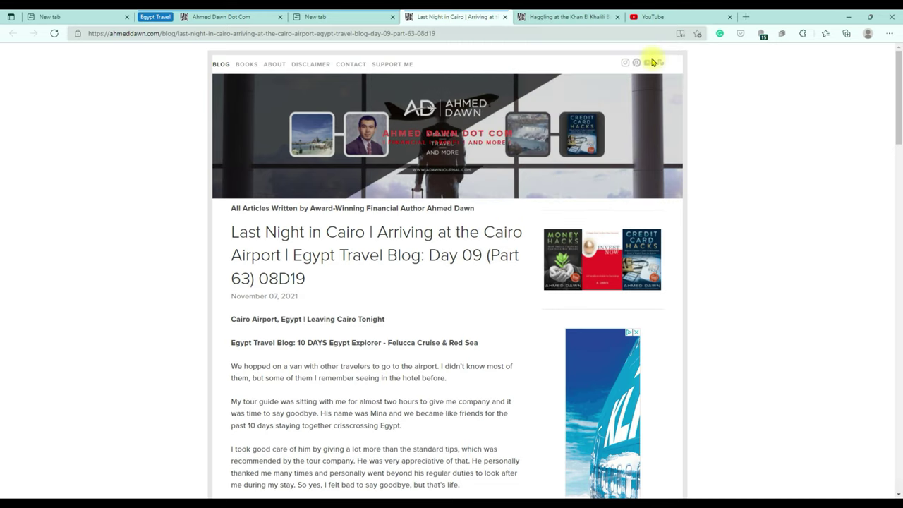
click(546, 19)
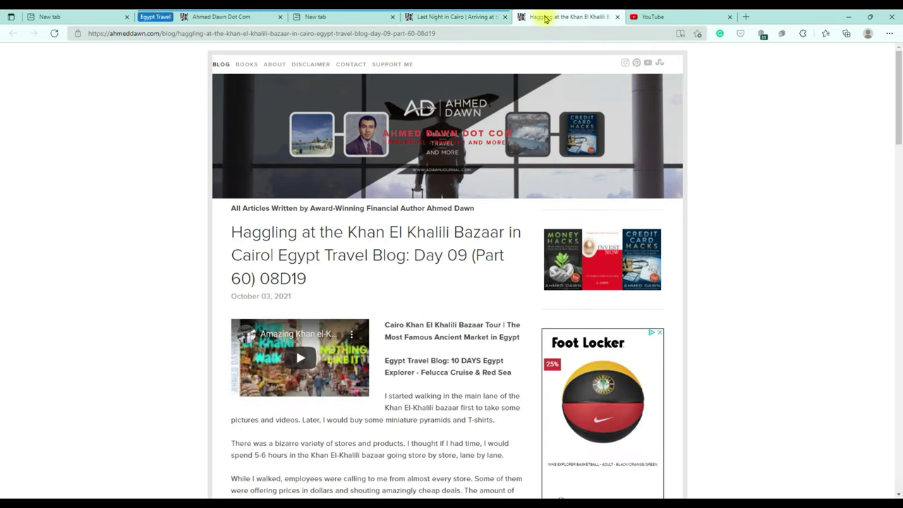
right_click(546, 19)
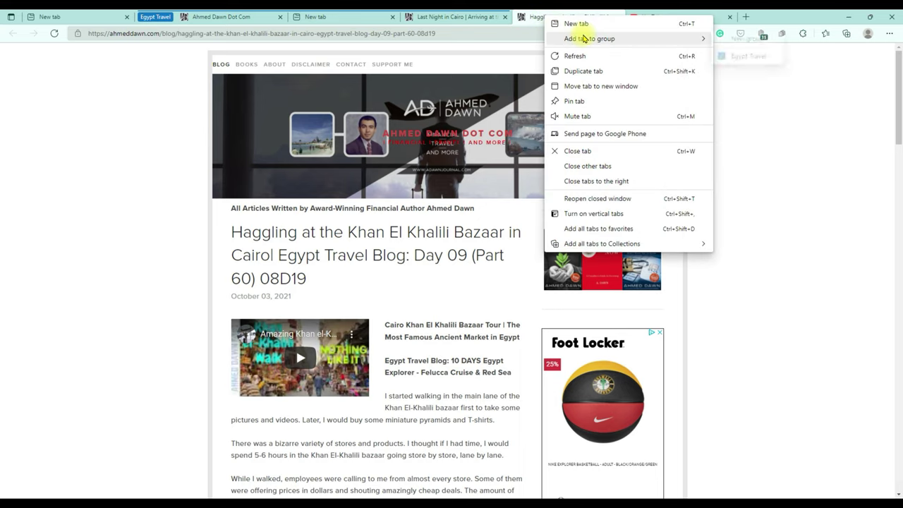
mouse_move(584, 38)
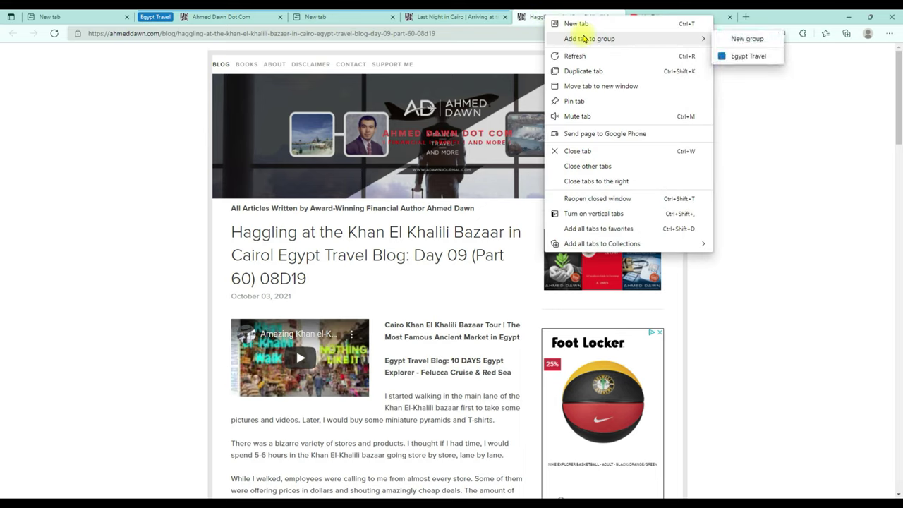
click(737, 56)
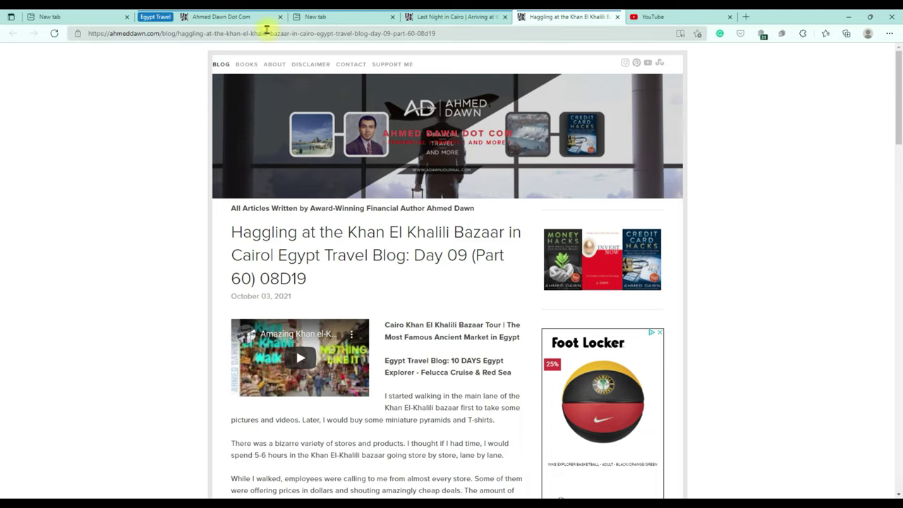
Step: Leave the Egypt Travel group collapsed and type 'ahmed dawn egypt travel' into YouTube's search box
click(154, 17)
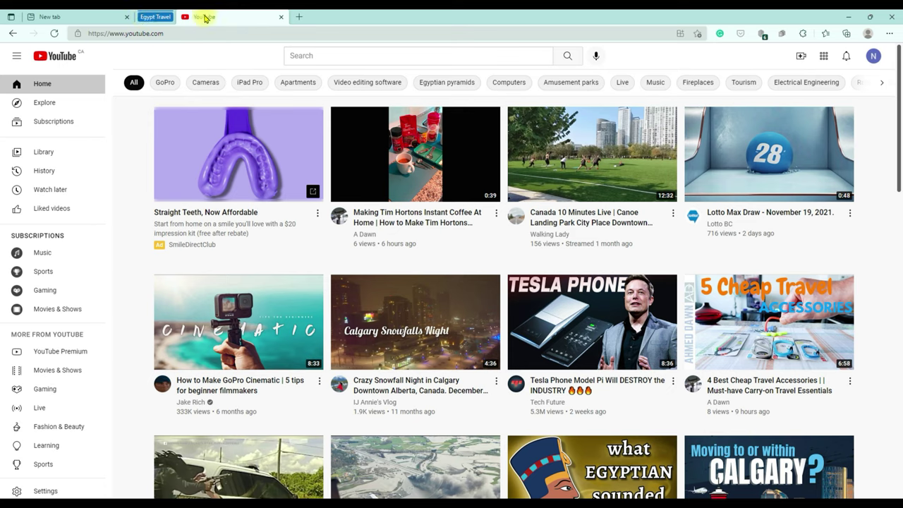
click(155, 16)
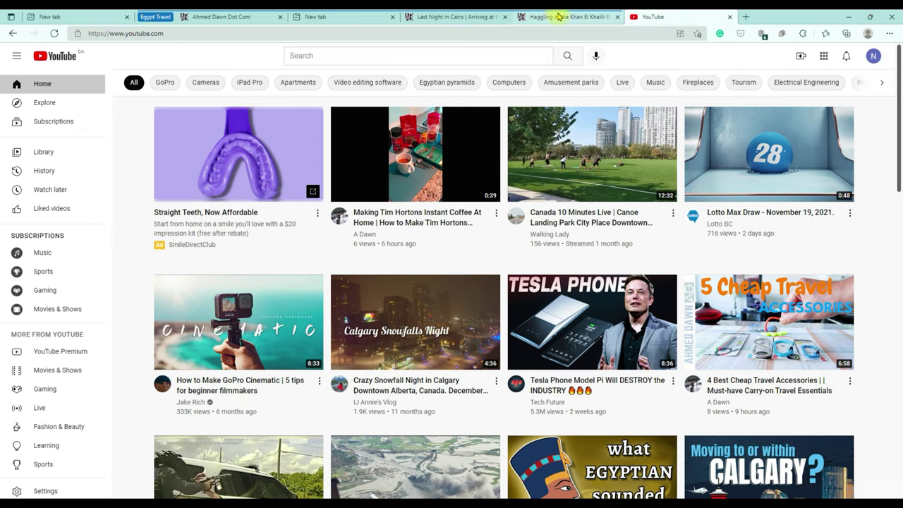
click(151, 20)
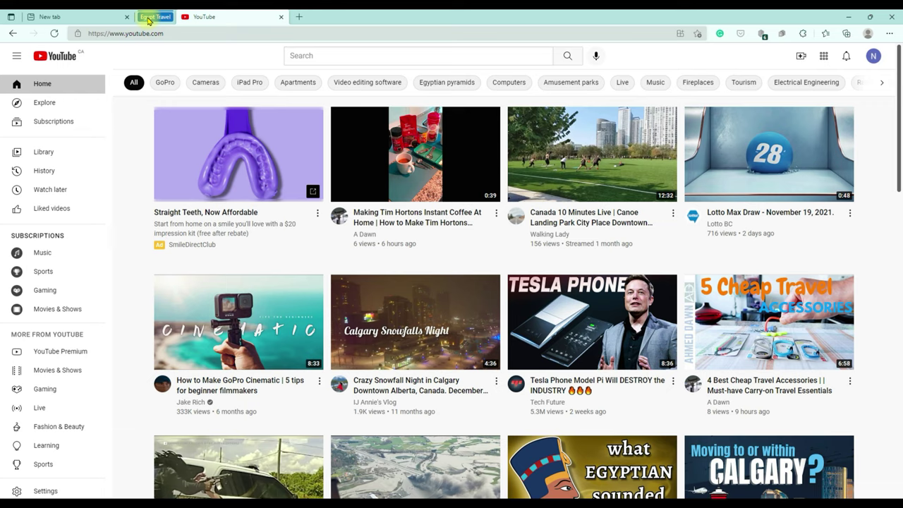
right_click(147, 21)
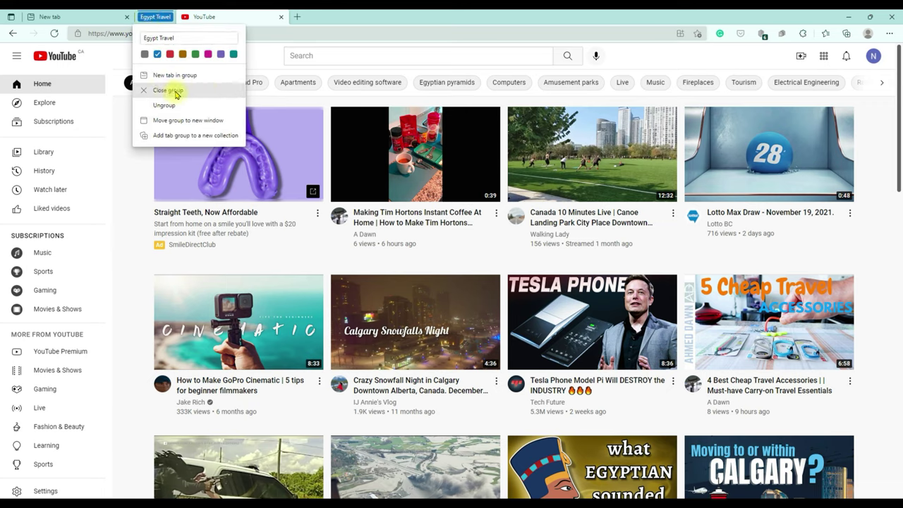
click(219, 19)
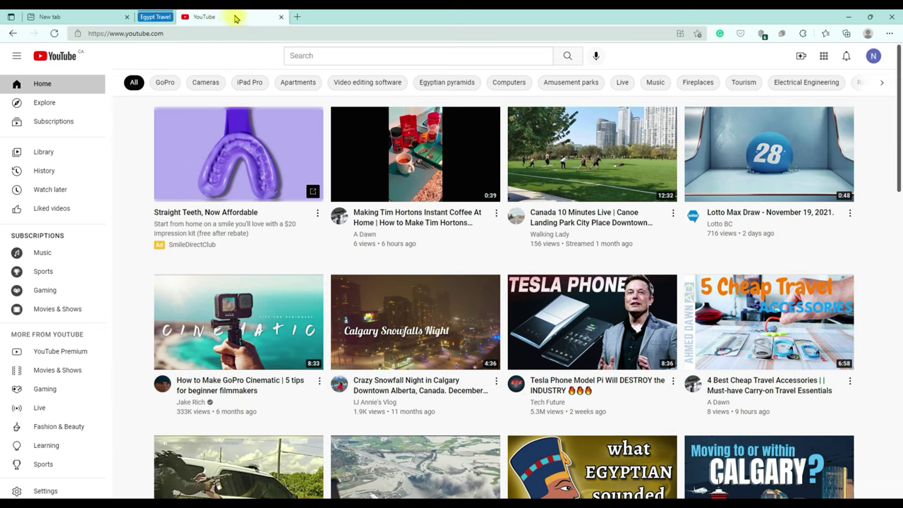
click(357, 53)
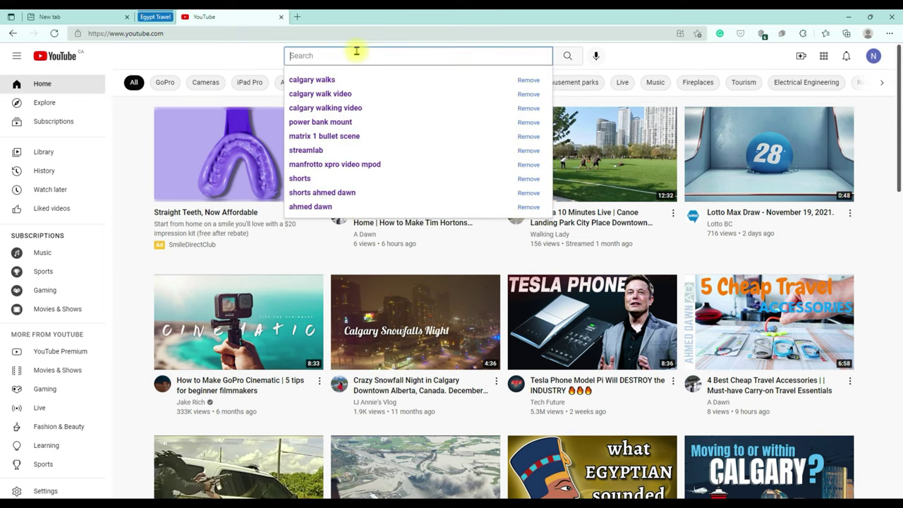
text(ahmed d)
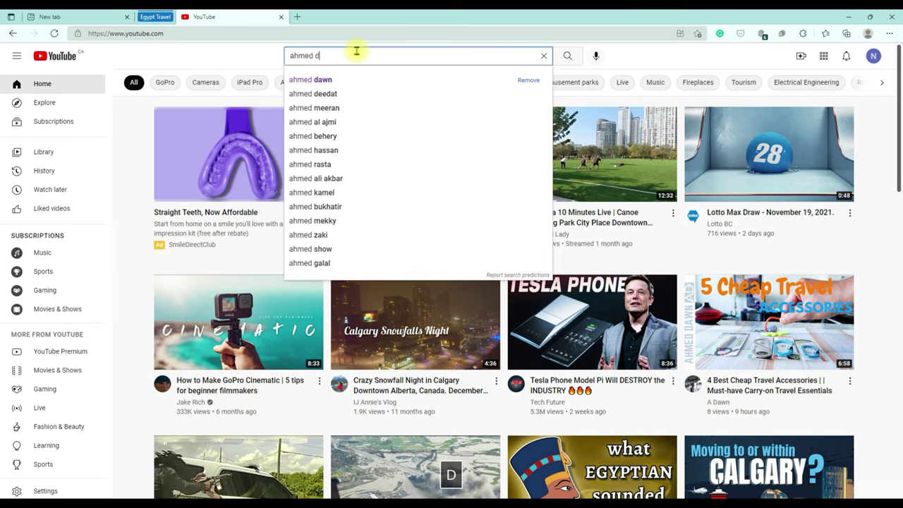
text(awn e)
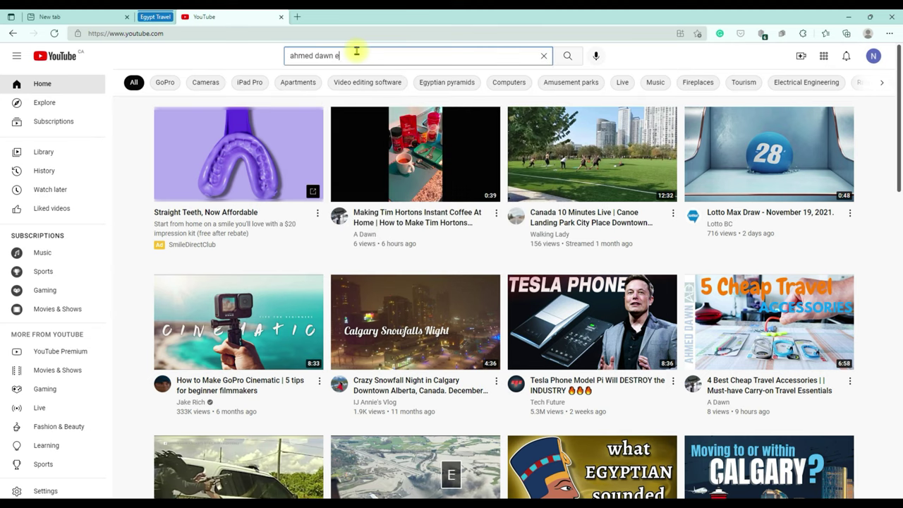
text(gypt trave)
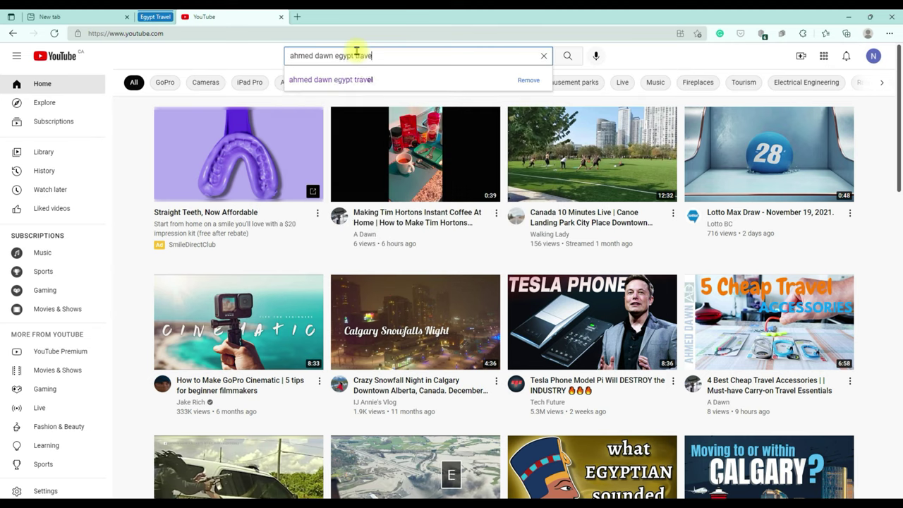
text(l)
Step: Run the YouTube search for 'ahmed dawn egypt travel' and scroll through the results
key(Return)
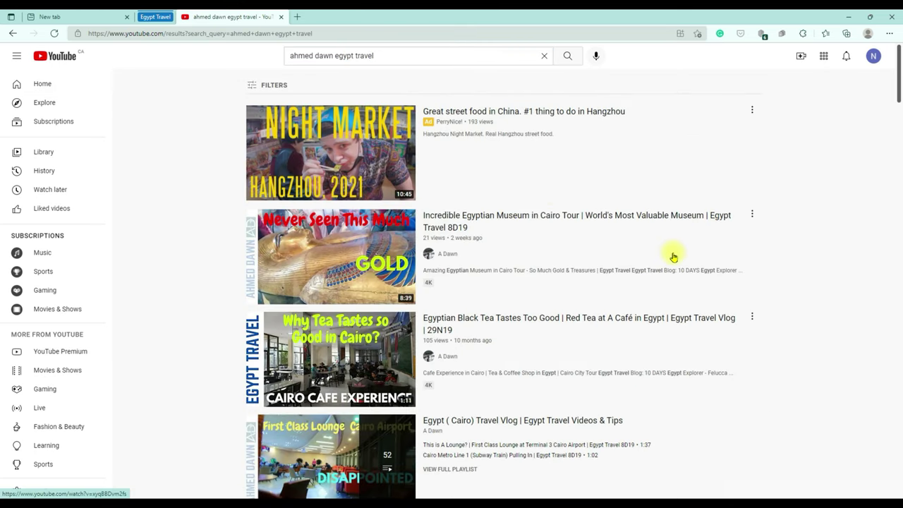
scroll(667, 252, down, 1)
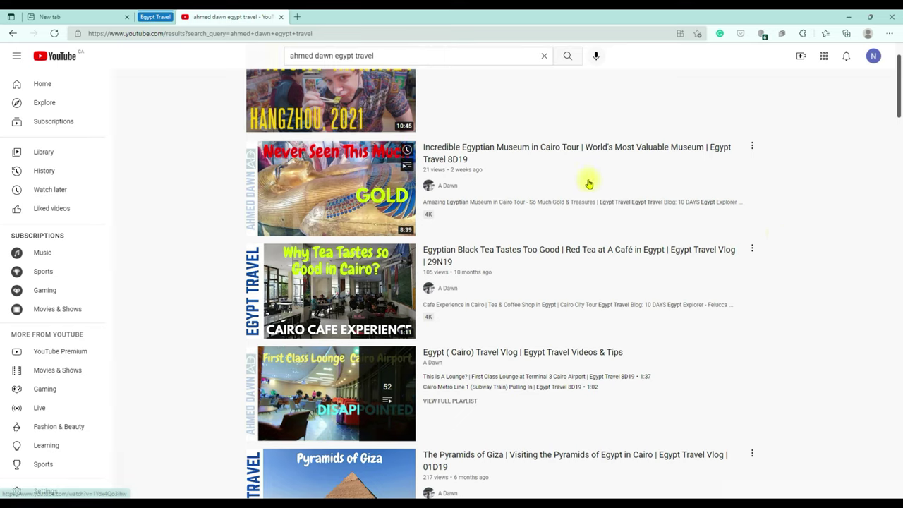
mouse_move(512, 151)
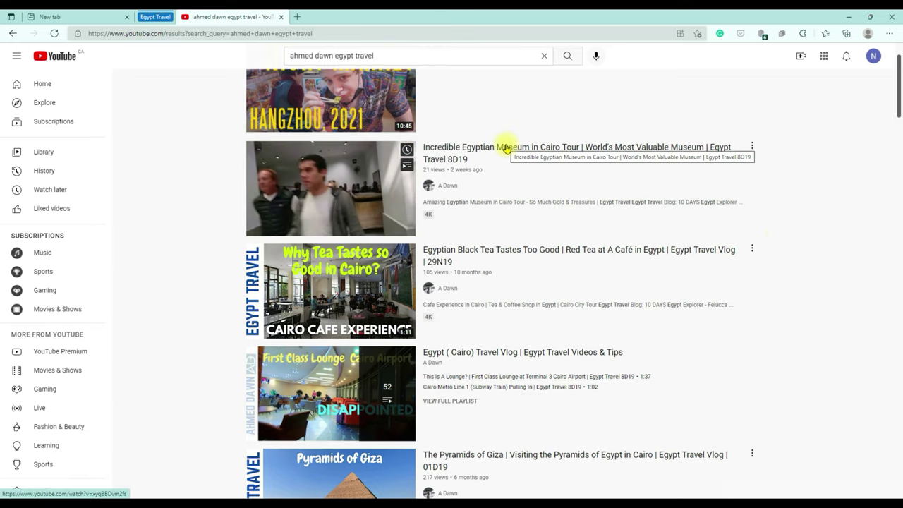
Step: Open the Incredible Egyptian Museum and The Pyramids of Giza videos in new tabs
right_click(507, 147)
click(526, 152)
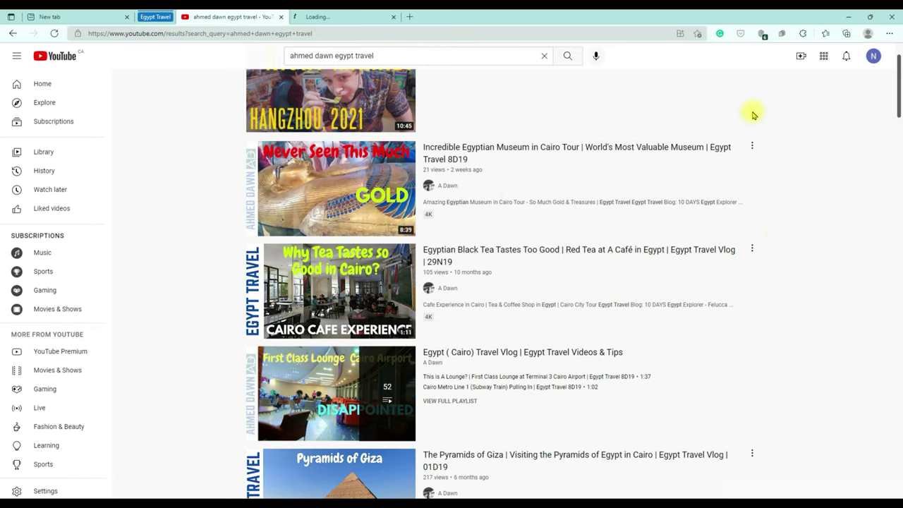
scroll(677, 234, down, 1)
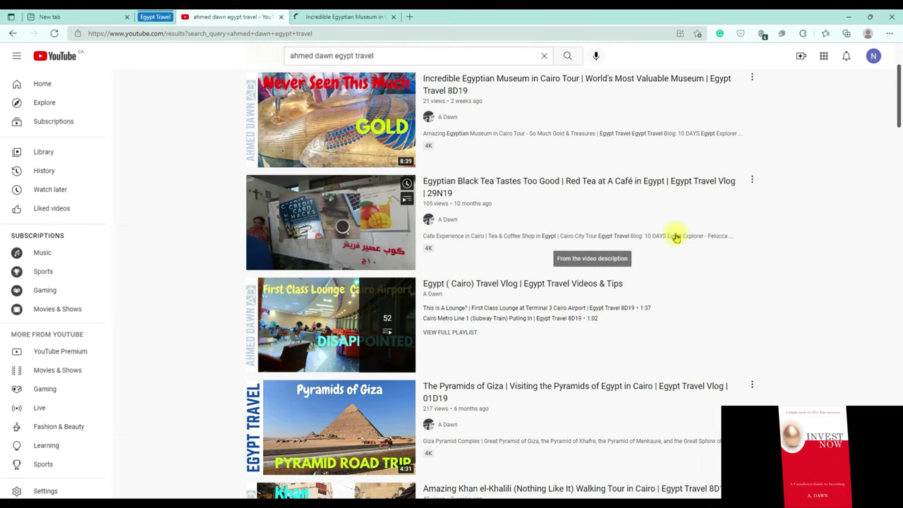
middle_click(494, 386)
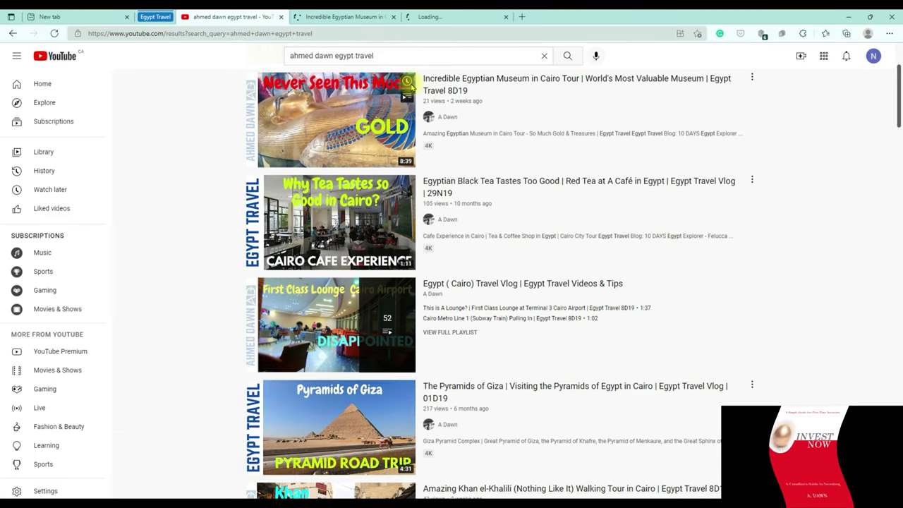
Step: Check both video tabs, pause the Pyramids ad, and return to the Egyptian Museum tab
click(336, 16)
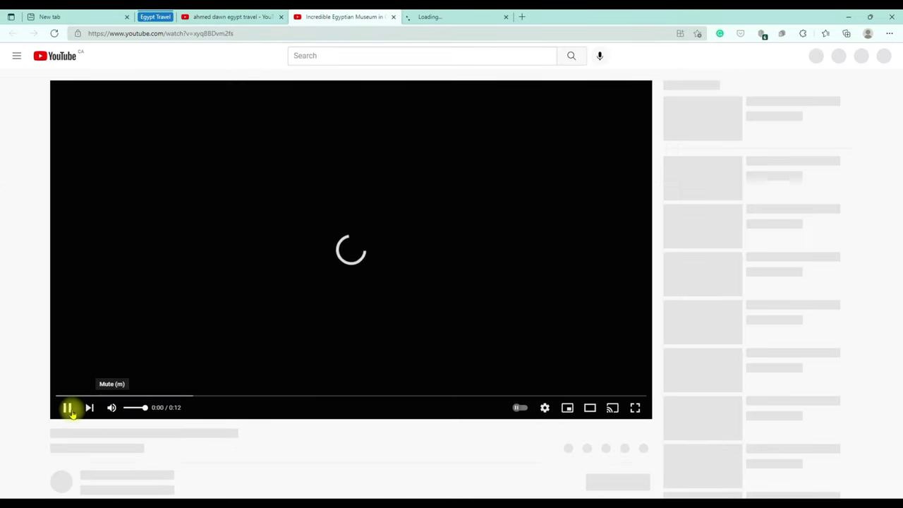
click(421, 16)
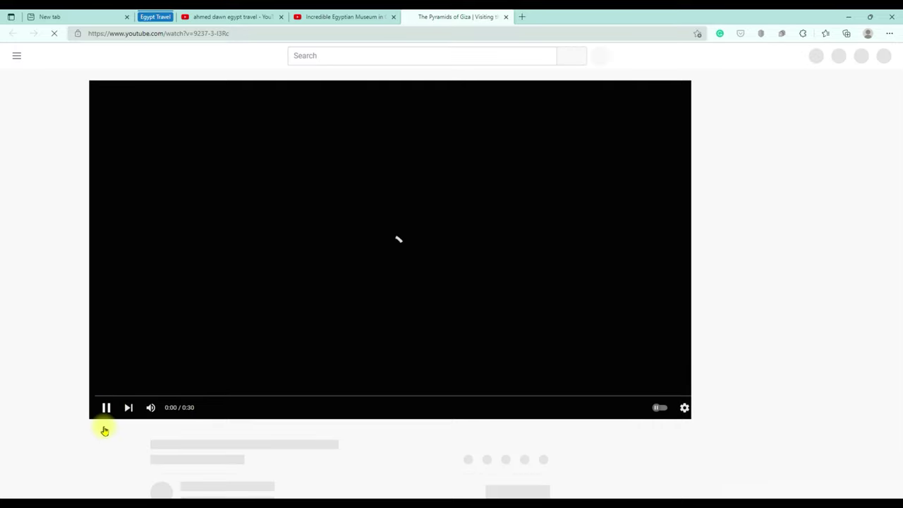
click(106, 408)
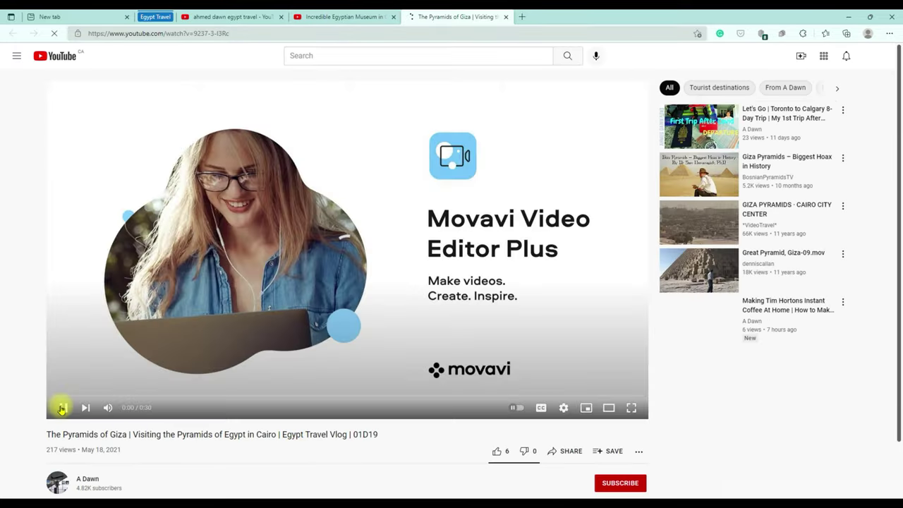
click(62, 408)
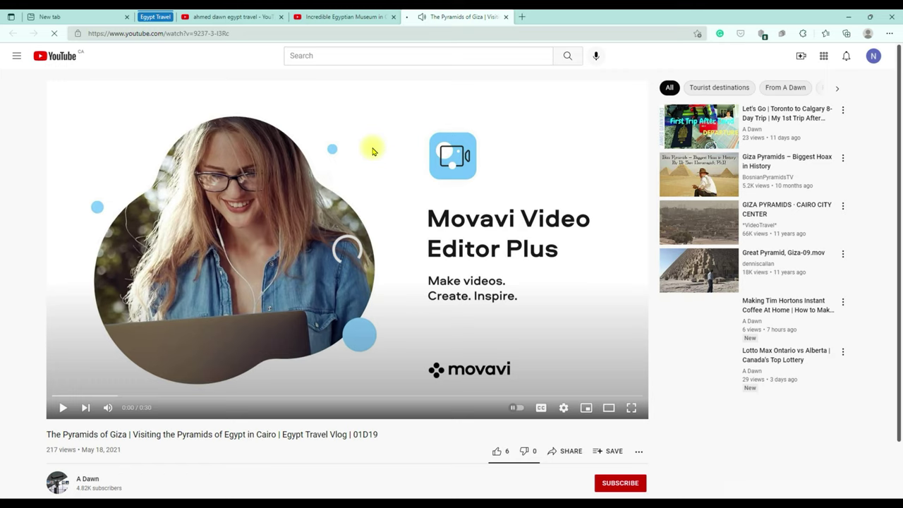
key(ctrl+shift+Tab)
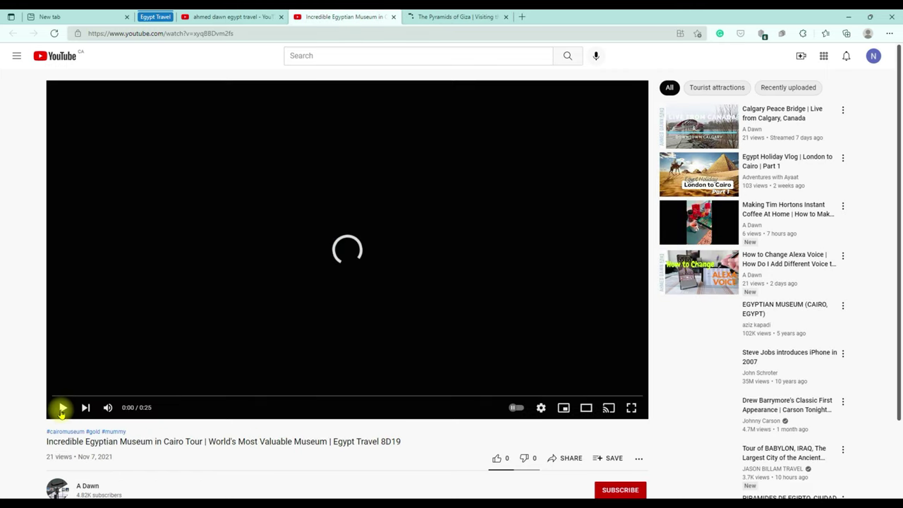
right_click(343, 22)
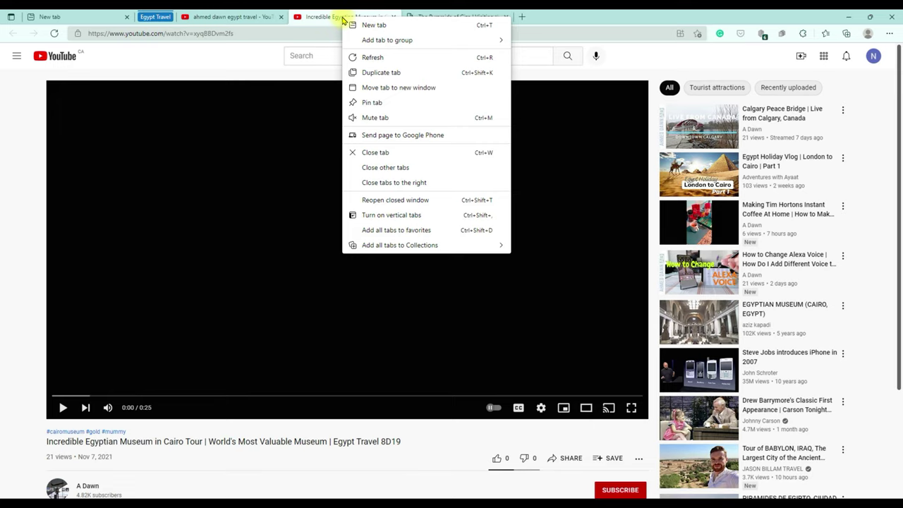
Step: Start a new group from the Egyptian Museum tab named 'Egypt Travel YT', keeping the grey colour
click(345, 39)
text(Egypt)
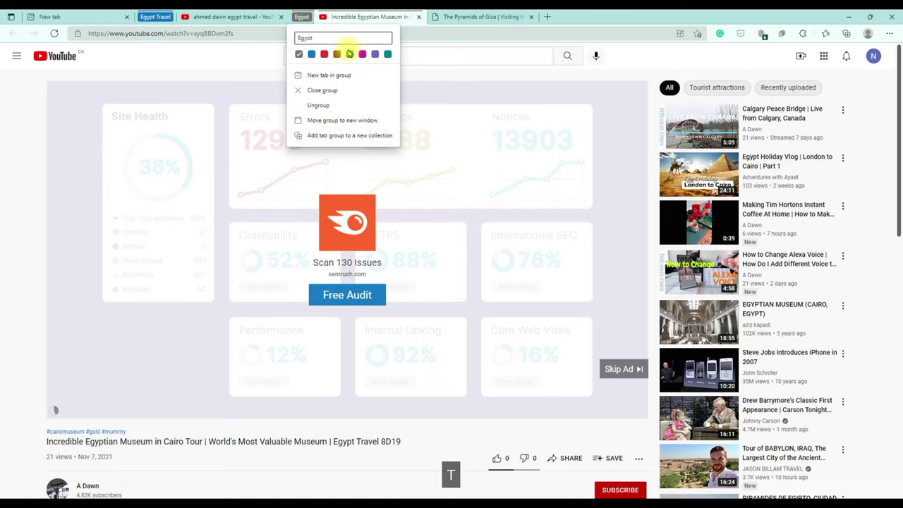
key(BackSpace)
key(BackSpace)
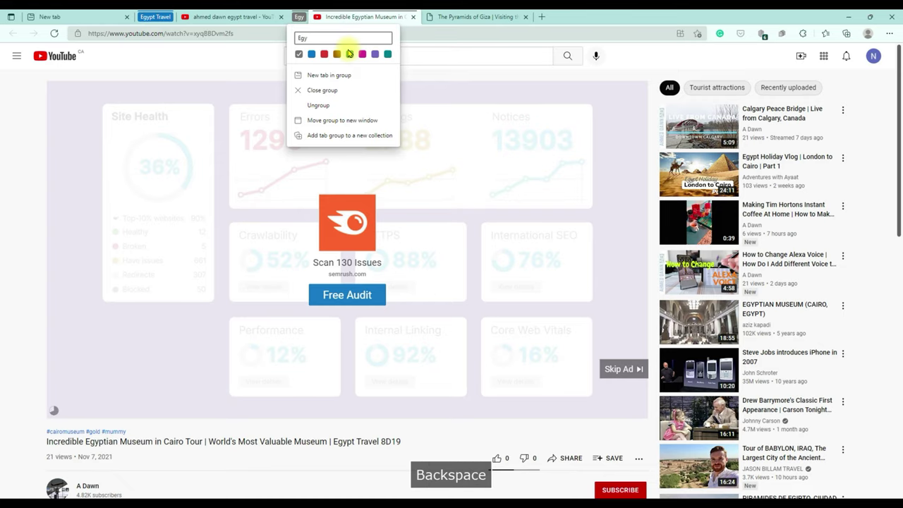
text(pt Trave)
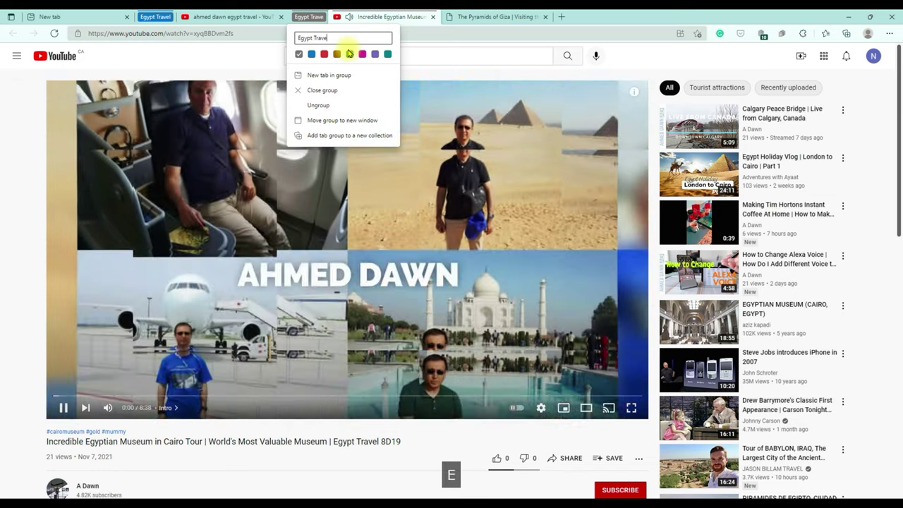
text(l Y)
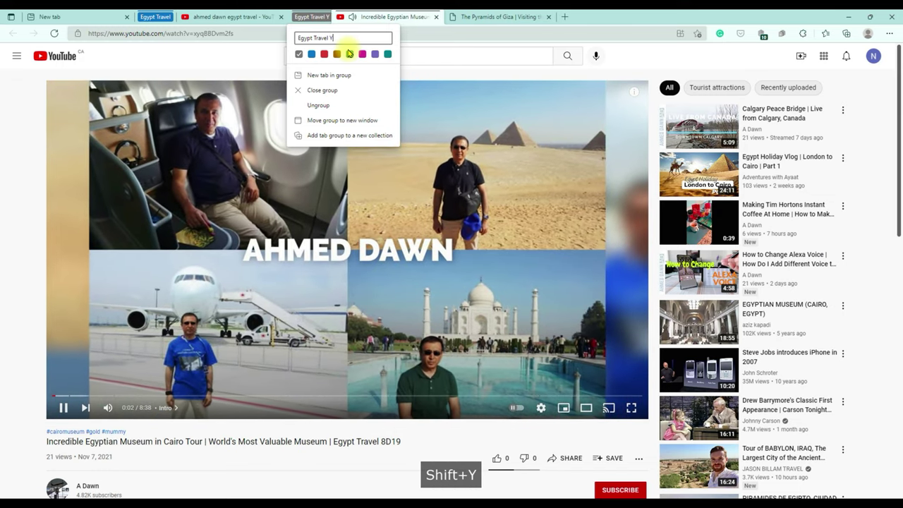
text(T)
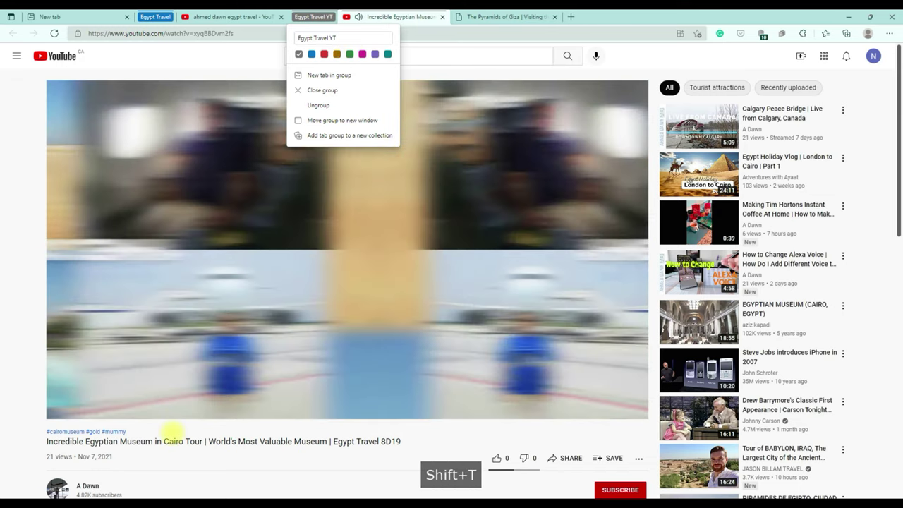
click(228, 368)
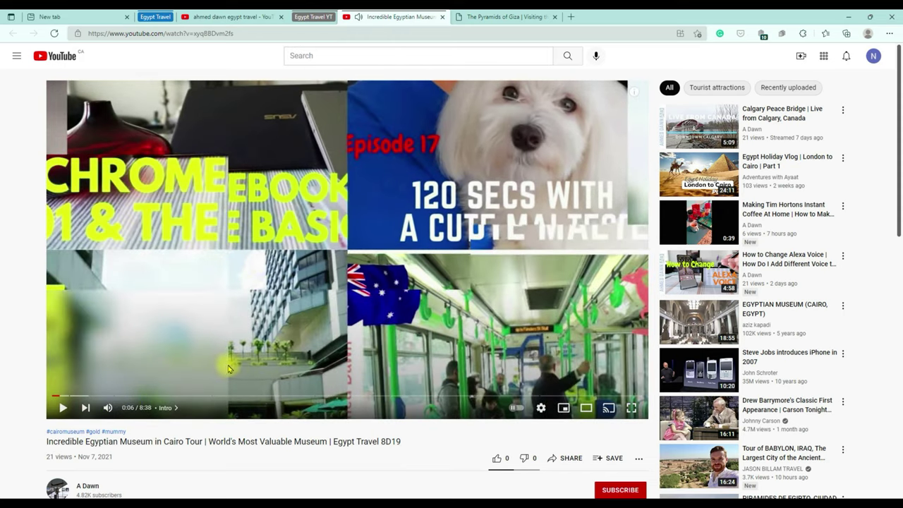
Step: Move The Pyramids of Giza tab into the Egypt Travel YT group, then collapse the group
click(507, 17)
right_click(507, 19)
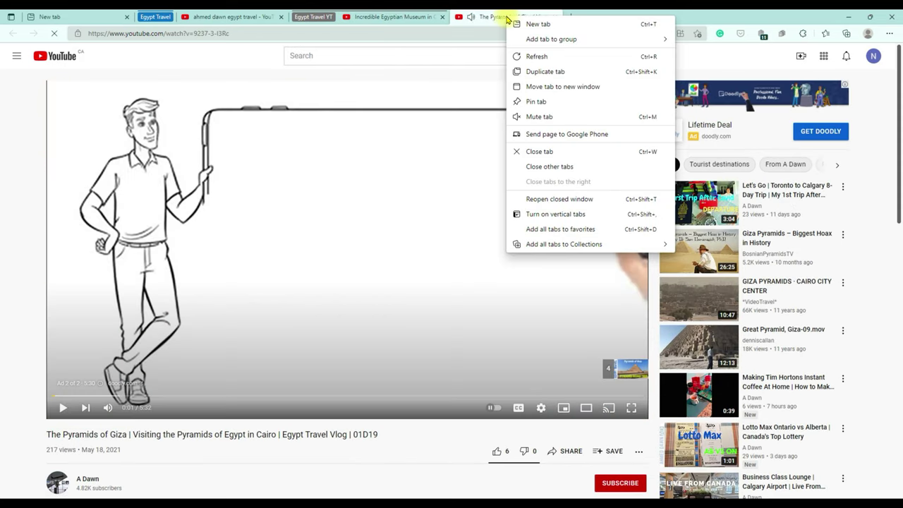
mouse_move(523, 39)
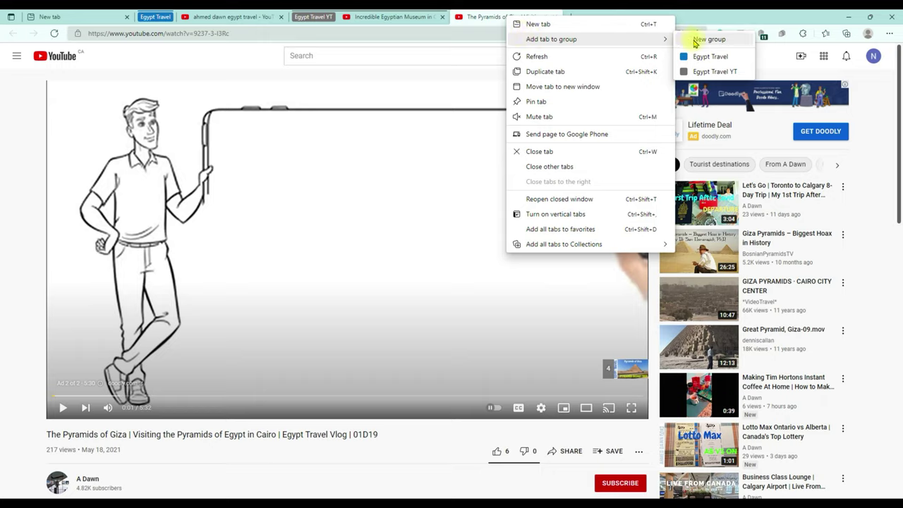
click(721, 74)
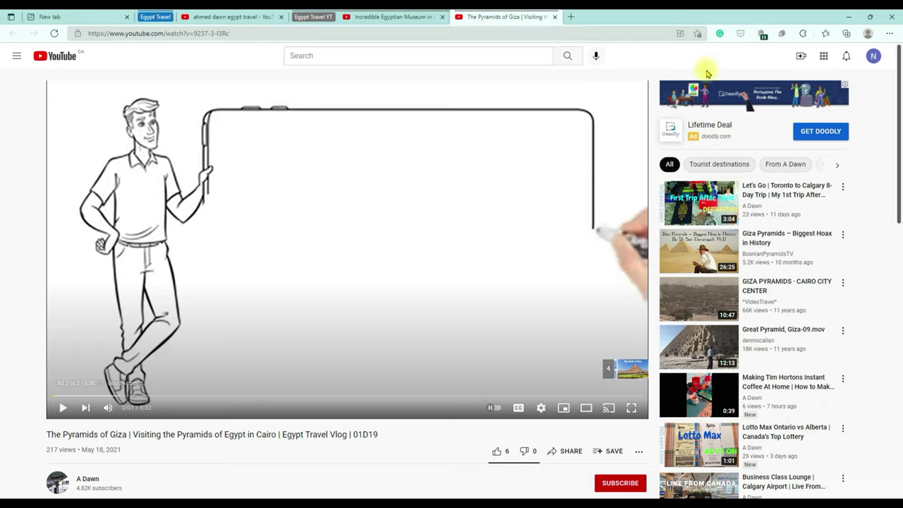
click(308, 18)
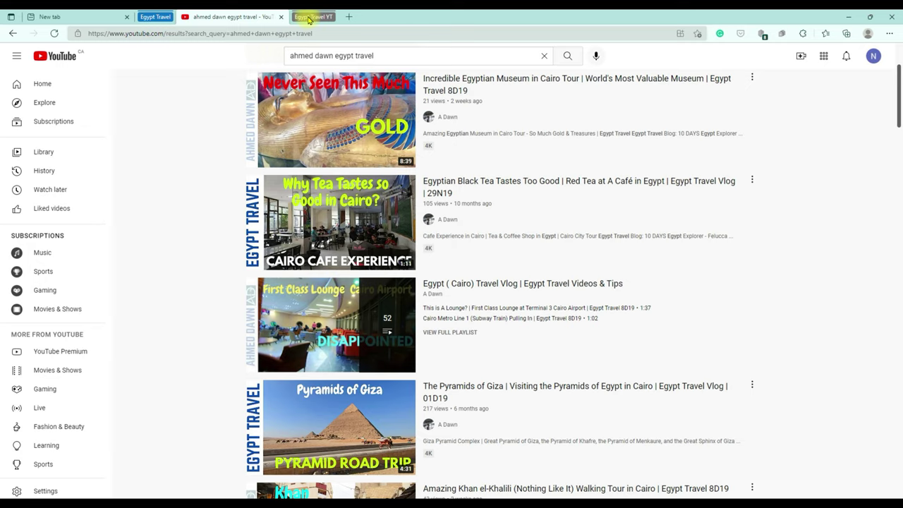
Step: Expand the Egypt Travel YT group, then collapse it again so both groups end collapsed
click(308, 18)
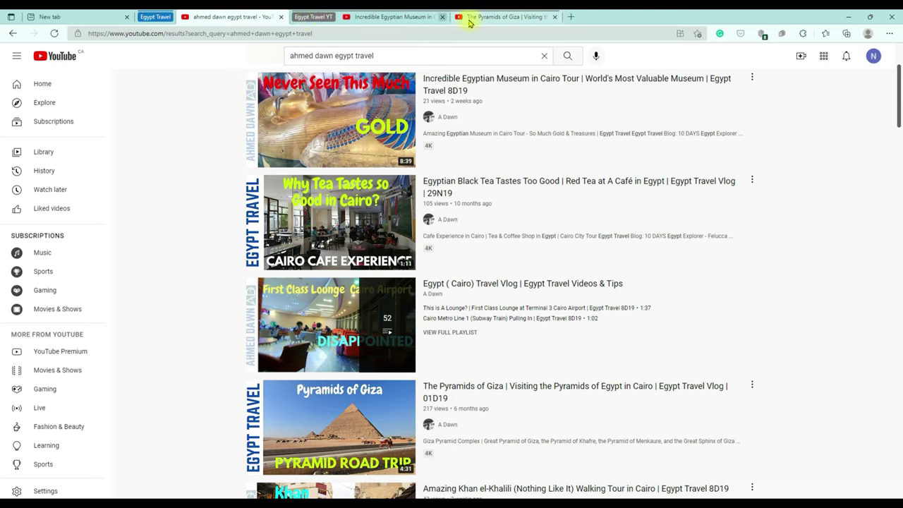
click(309, 17)
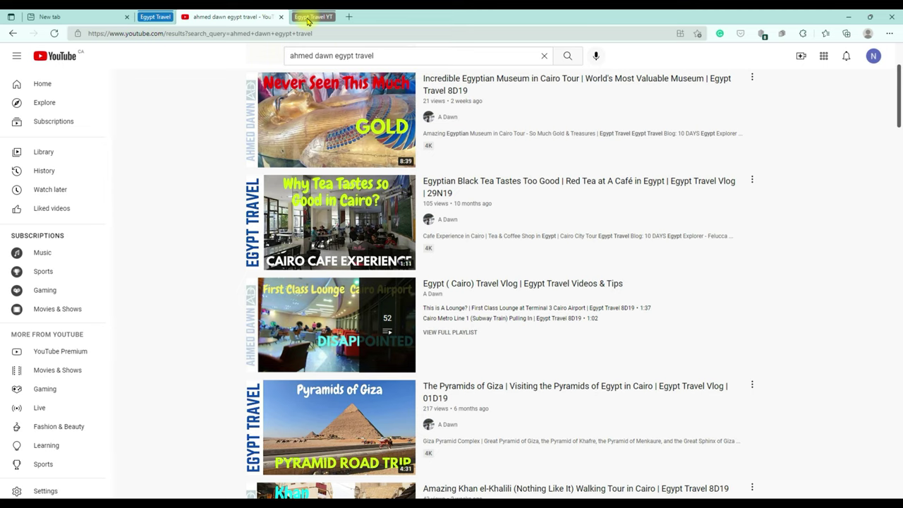